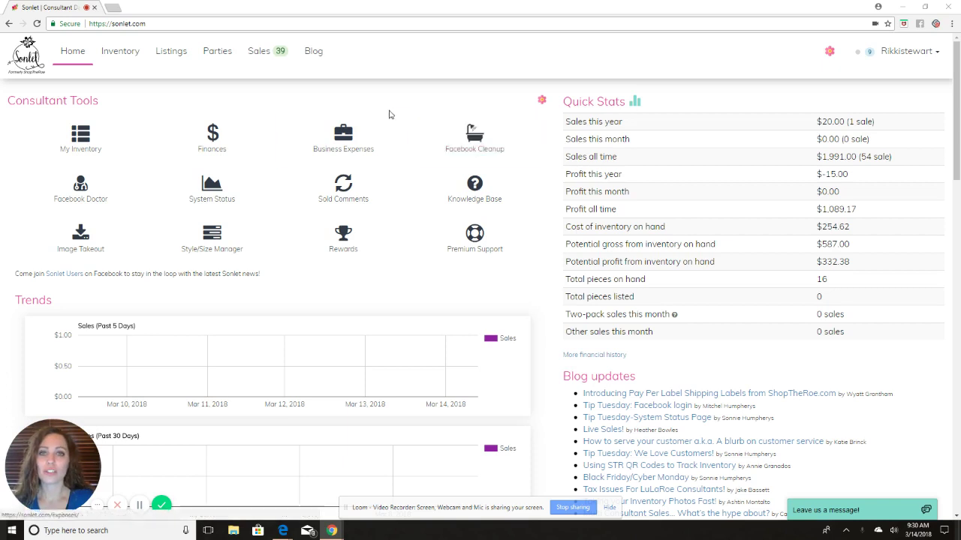
- Open the inventory and show the available Amelia items in all sizes
click(132, 58)
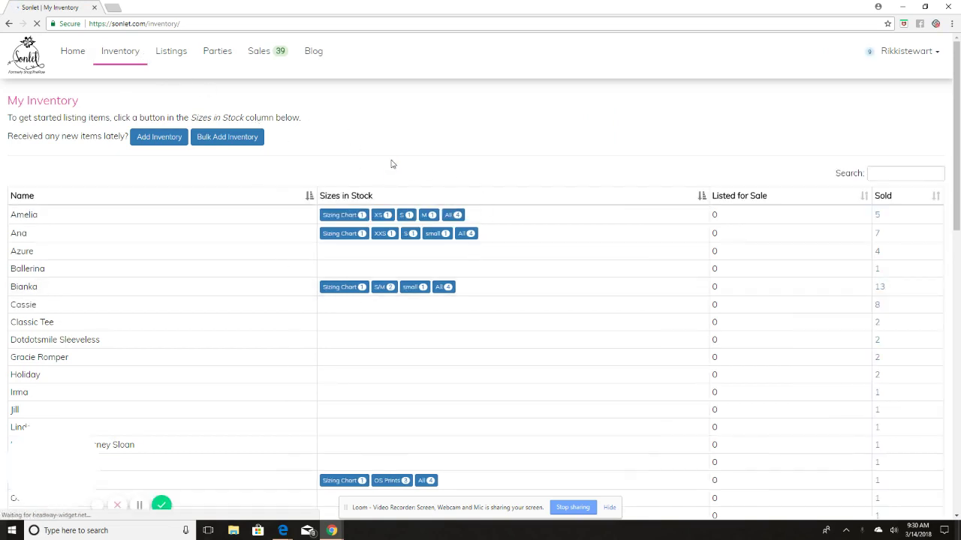
scroll(391, 163, down, 1)
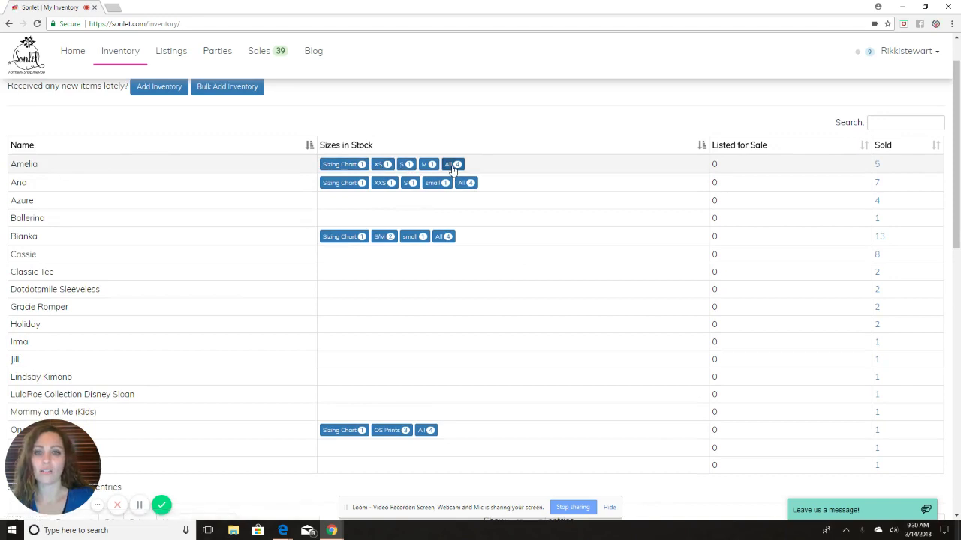
click(452, 166)
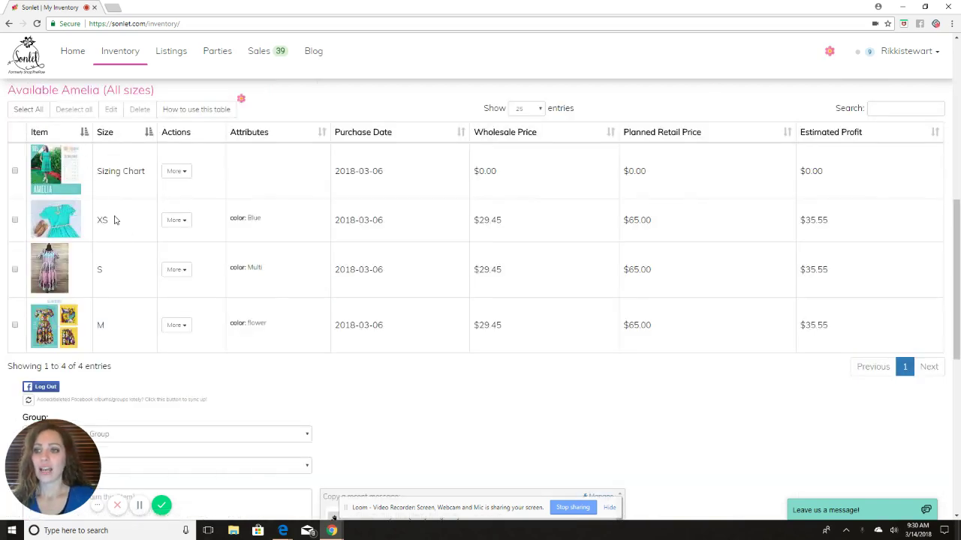
- Try selecting the XS and S Amelia rows individually, and deselect them again
click(115, 220)
click(119, 264)
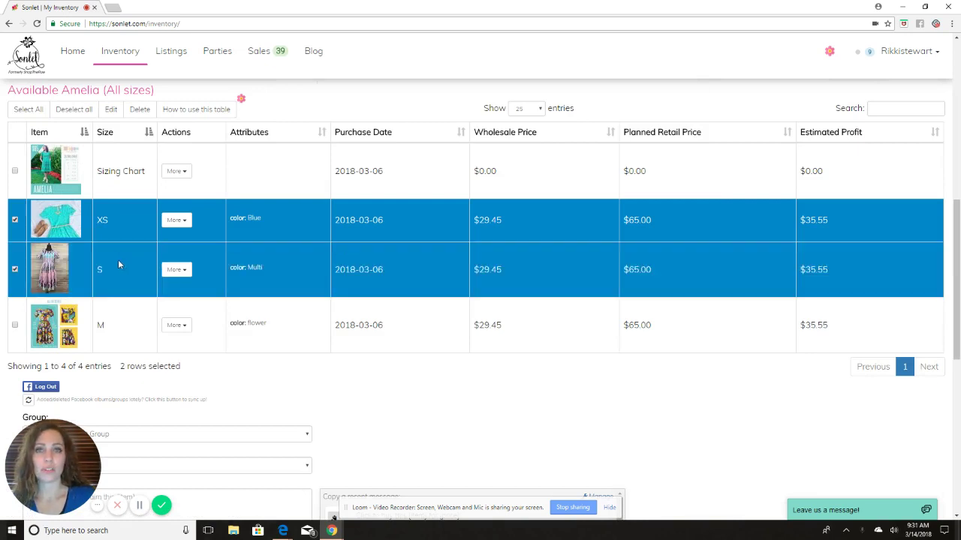
click(114, 247)
click(122, 235)
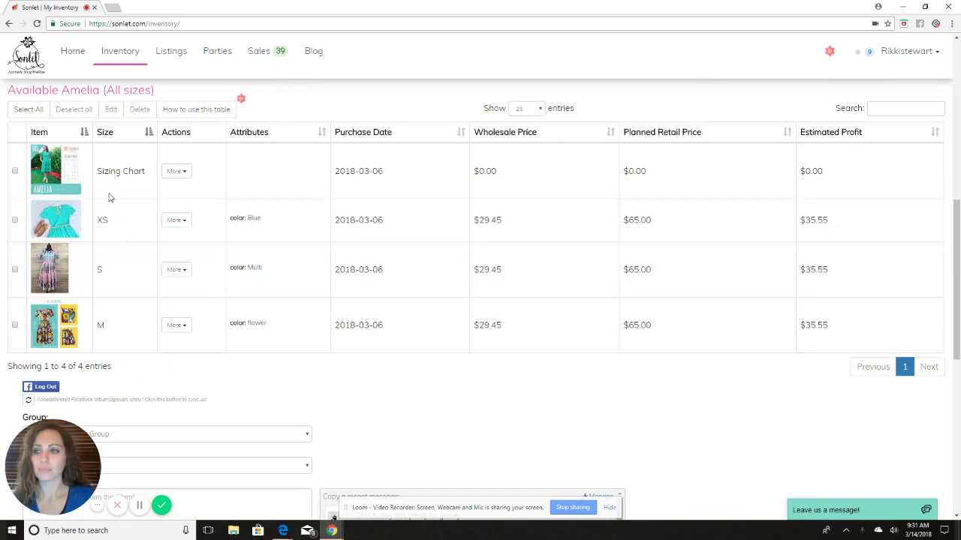
- Select all the available Amelia items and go to the Facebook posting form below the table
click(29, 110)
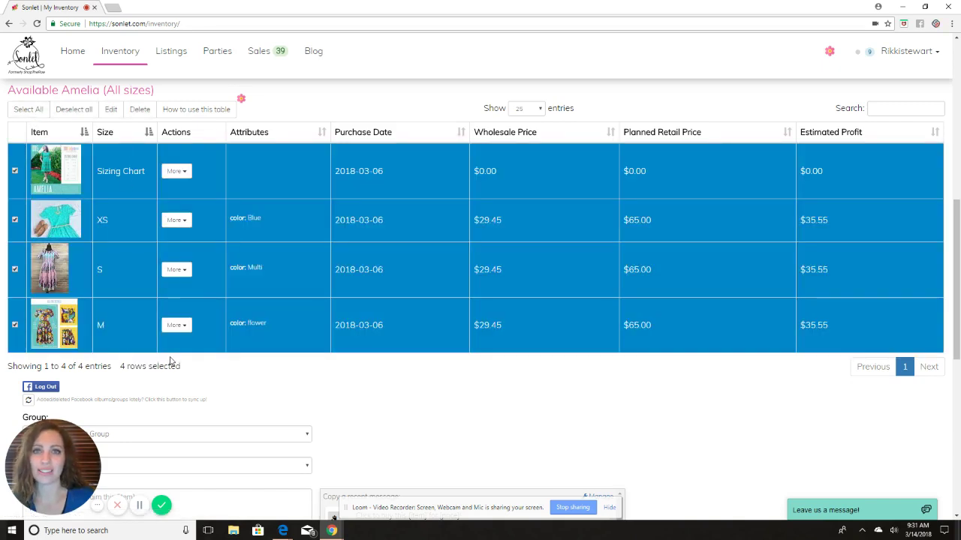
scroll(183, 366, down, 2)
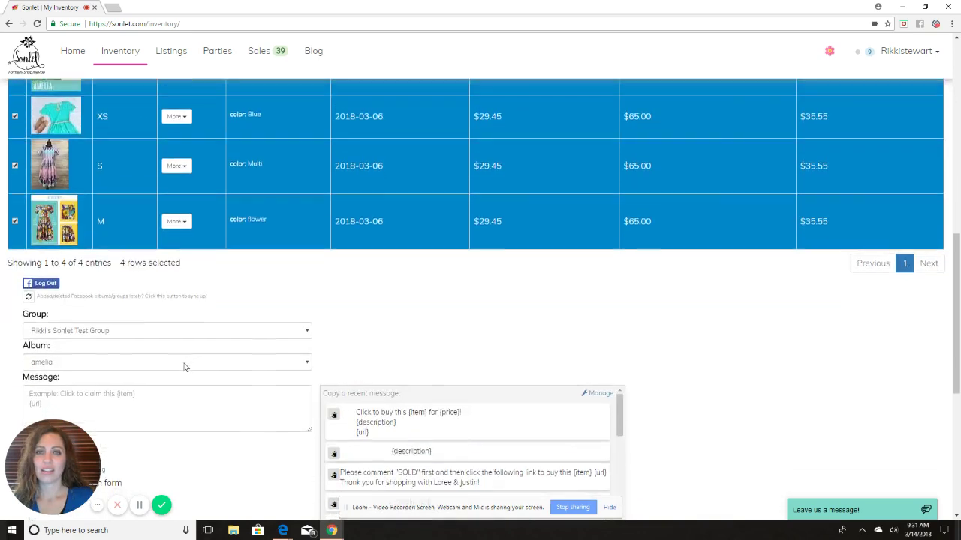
scroll(184, 367, down, 1)
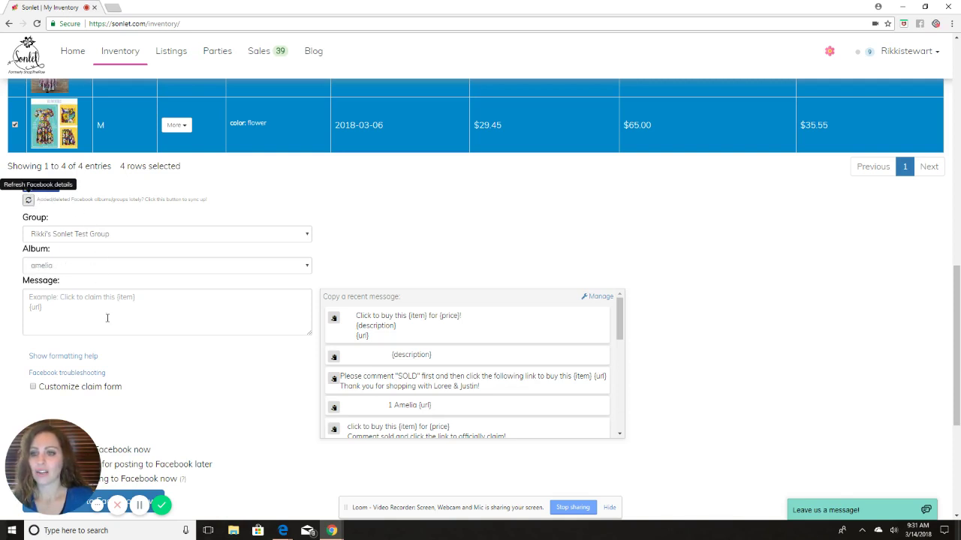
scroll(123, 292, down, 1)
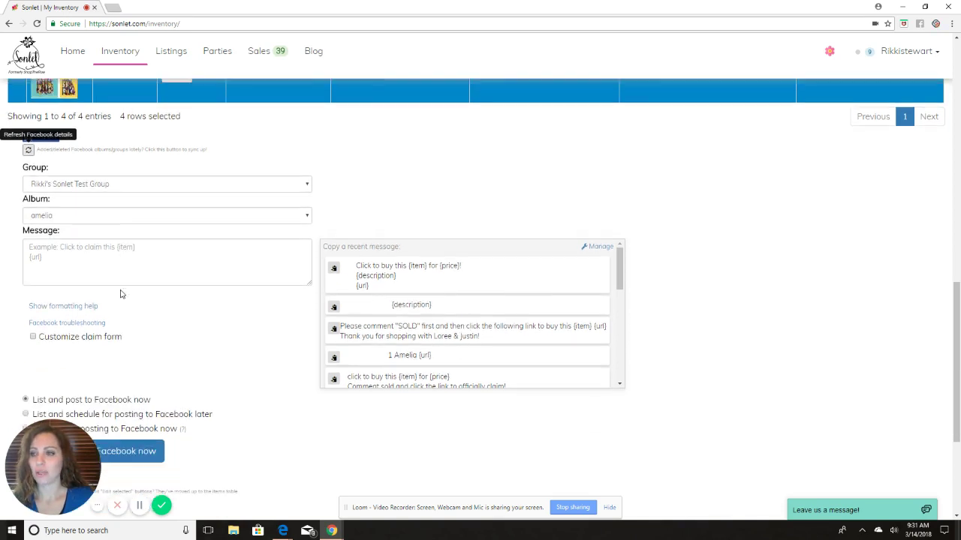
- Try Training Videos as the Facebook group and switch back to the Sonlet test group
click(66, 185)
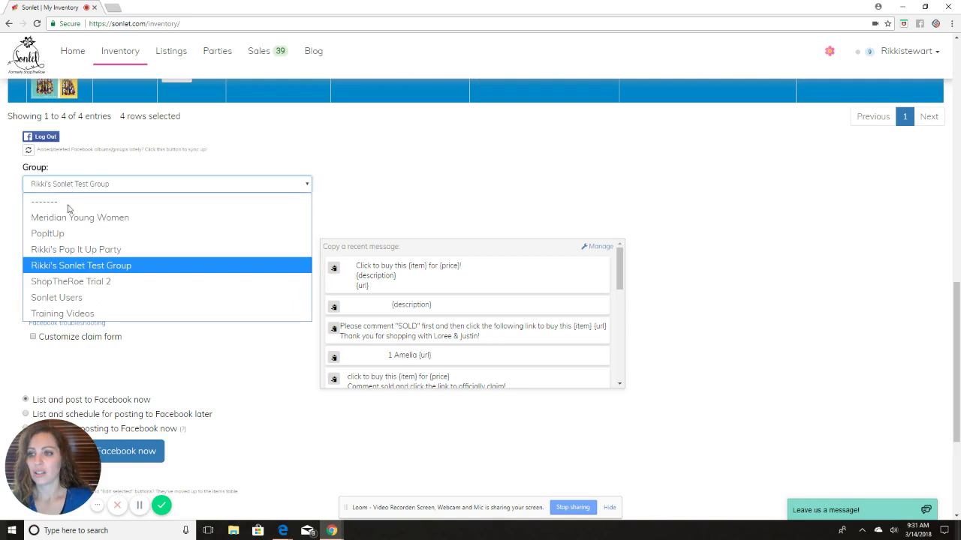
click(64, 313)
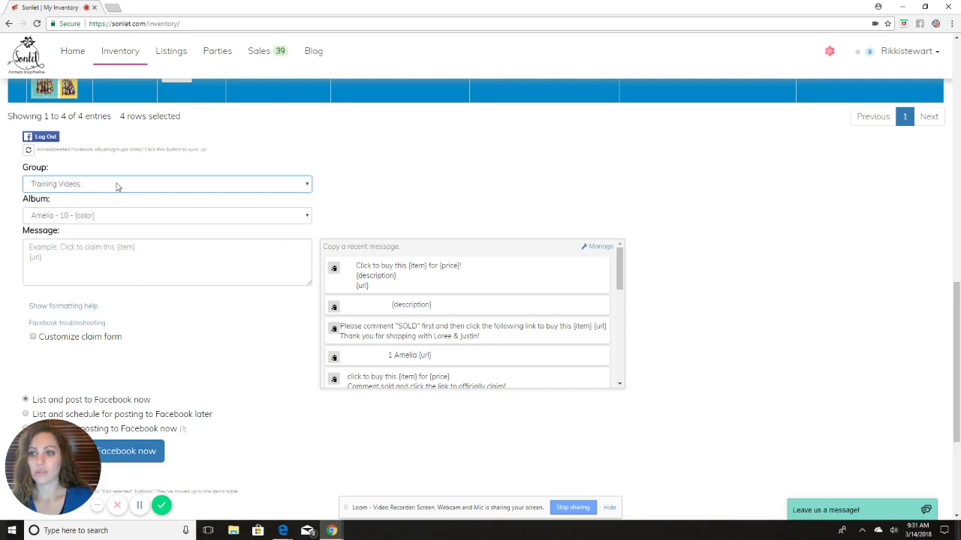
click(117, 187)
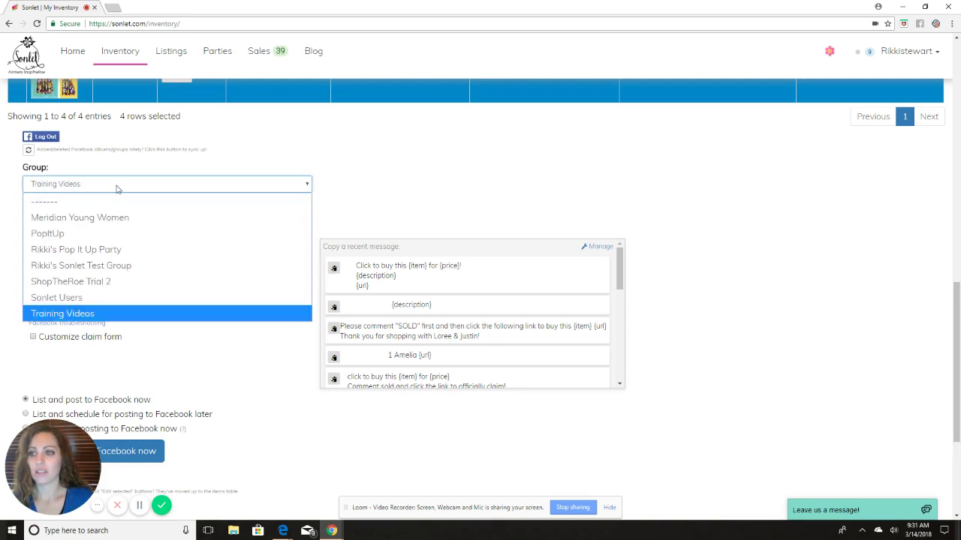
click(78, 266)
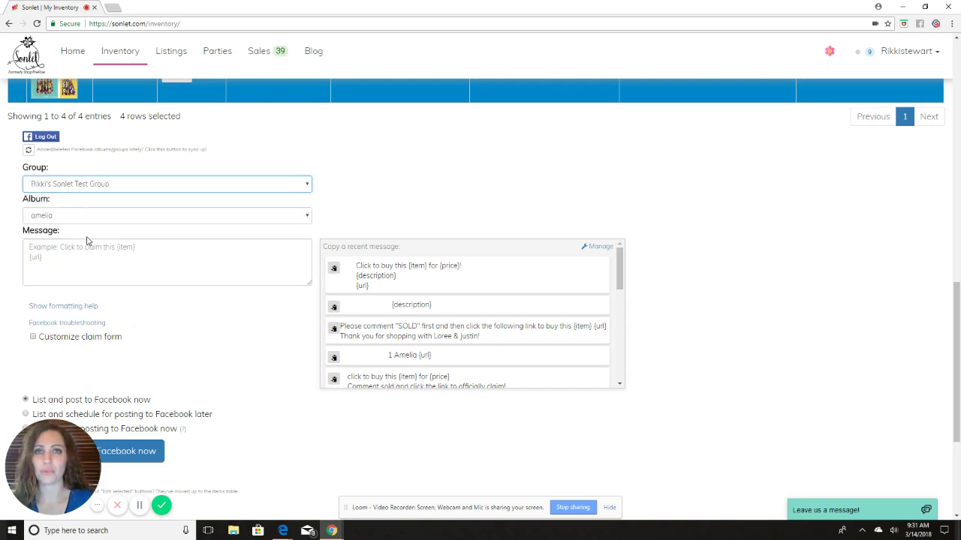
- Try the Create new option for the album and return to the existing amelia album
scroll(80, 229, down, 1)
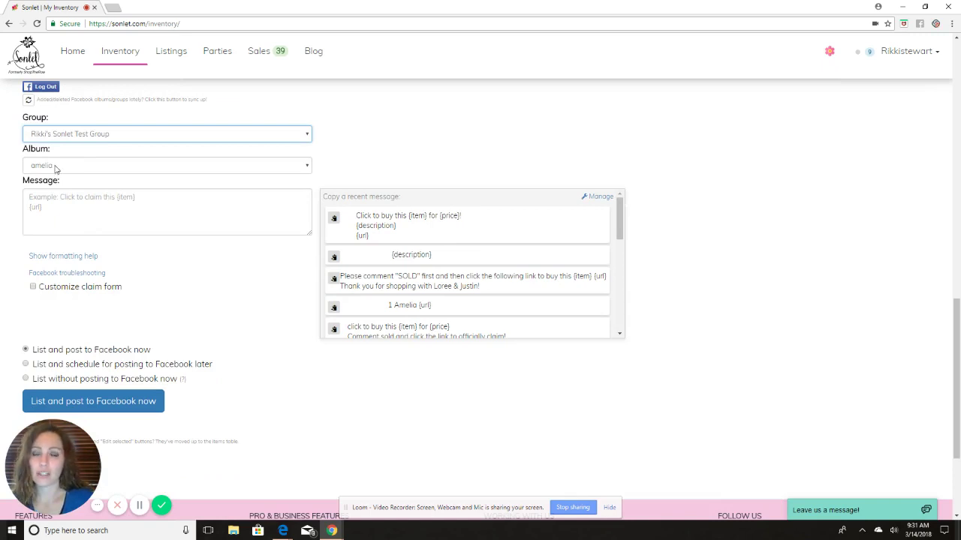
click(57, 167)
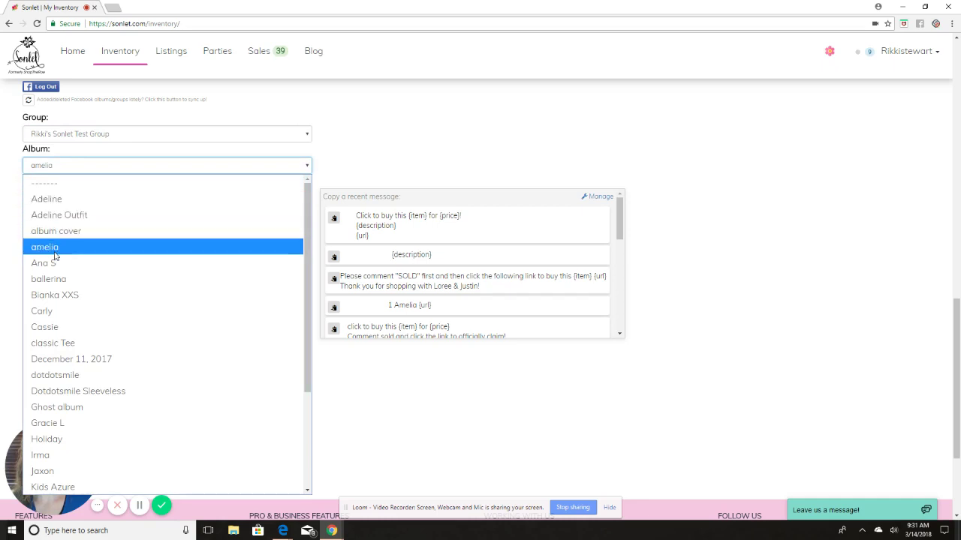
scroll(98, 387, down, 3)
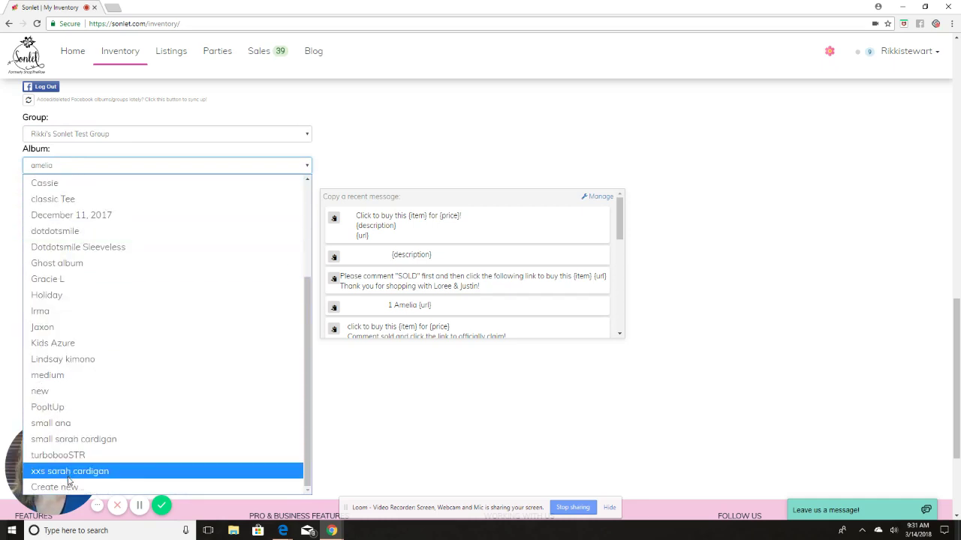
click(71, 487)
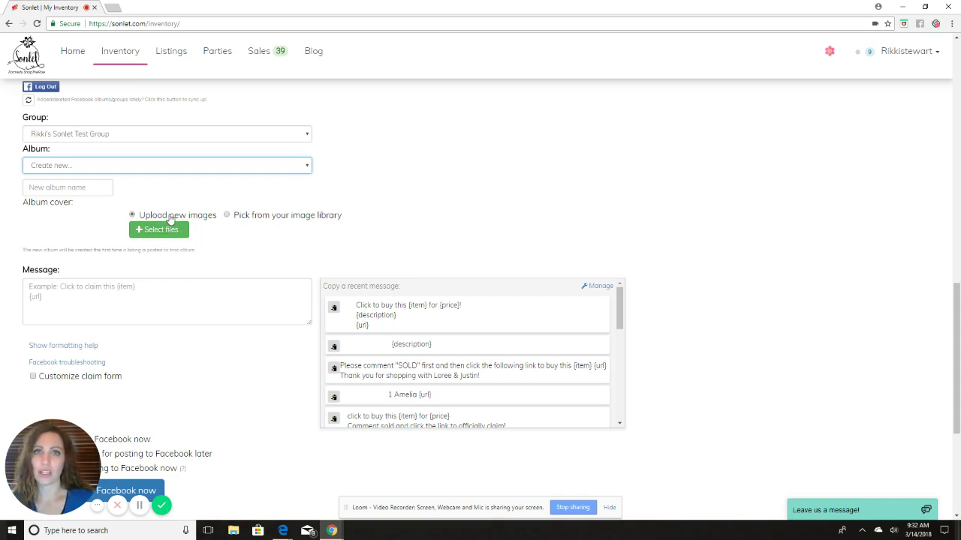
click(117, 170)
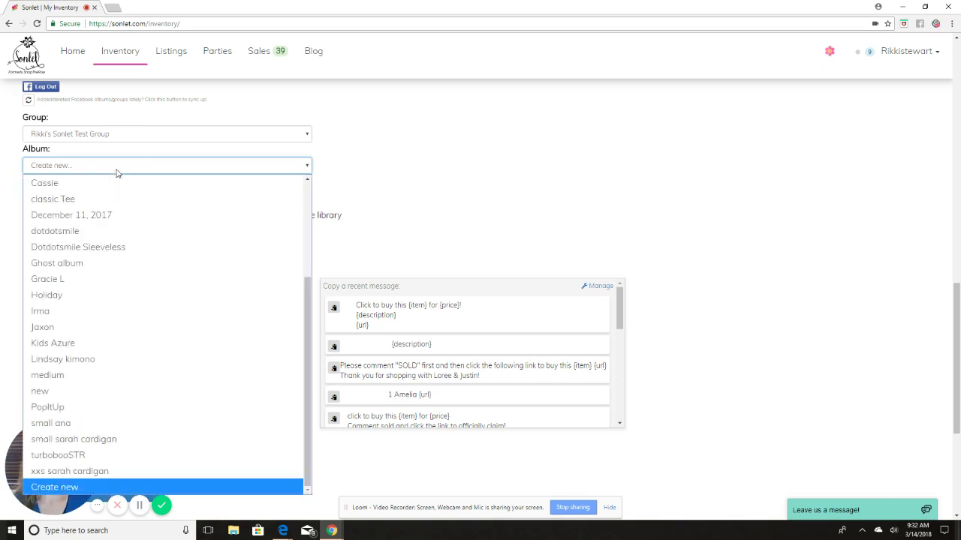
scroll(69, 241, up, 3)
click(60, 248)
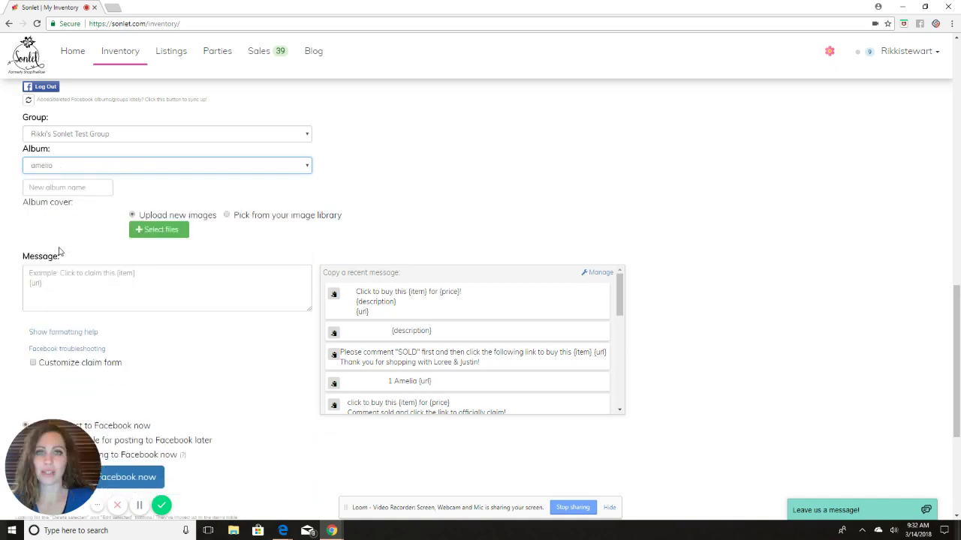
- Copy the recent message "Click to buy this {item} for {price}! {description} {url}" into the listing message
scroll(120, 225, down, 1)
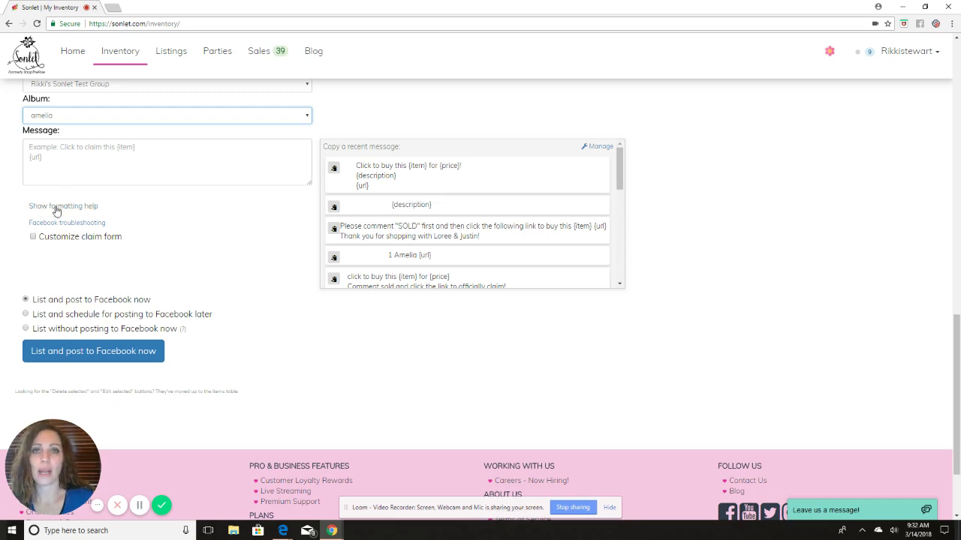
click(333, 171)
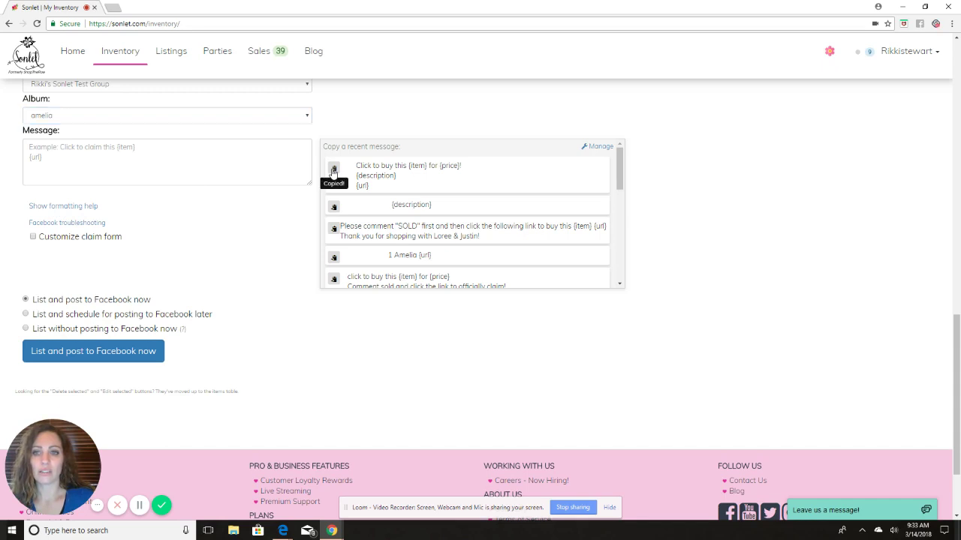
right_click(88, 154)
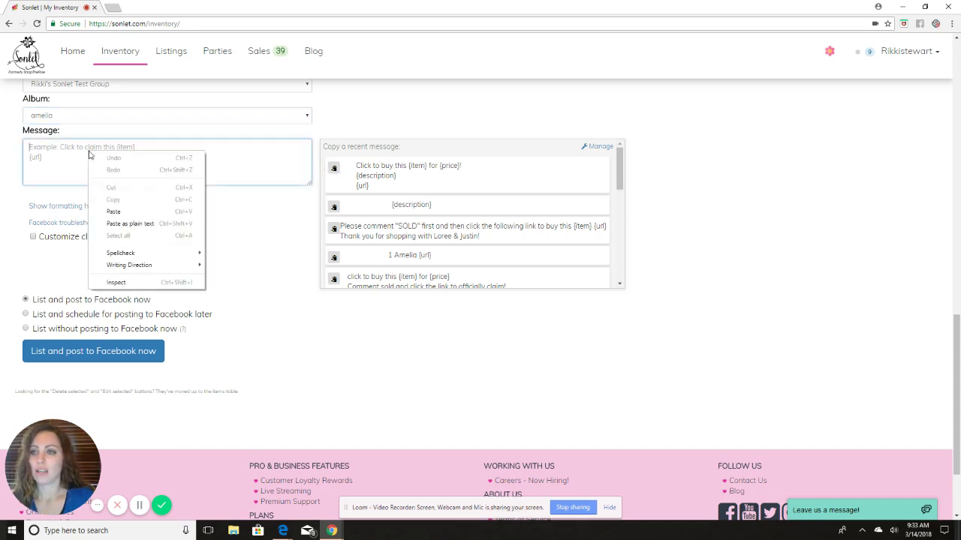
click(116, 212)
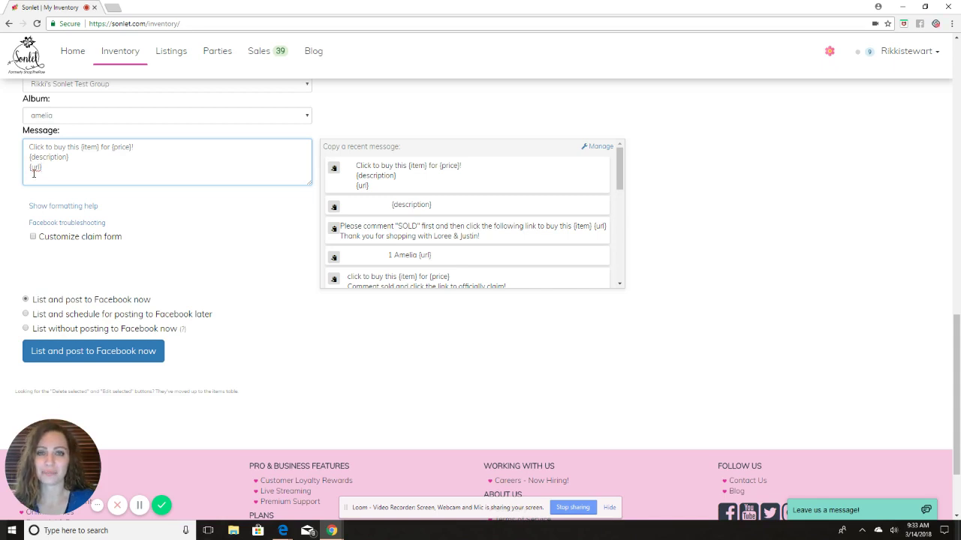
- List the selected Amelia items and post them to Facebook immediately
scroll(24, 161, down, 2)
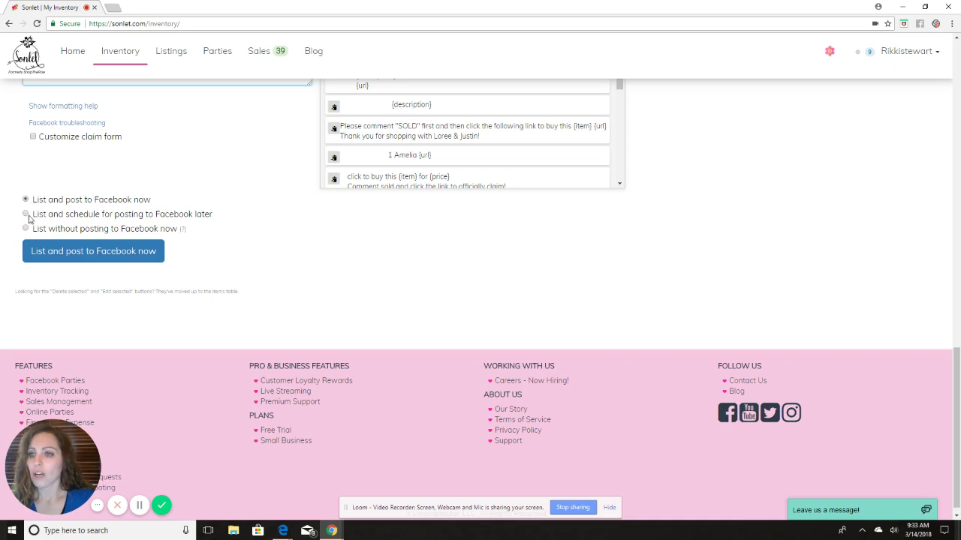
click(26, 215)
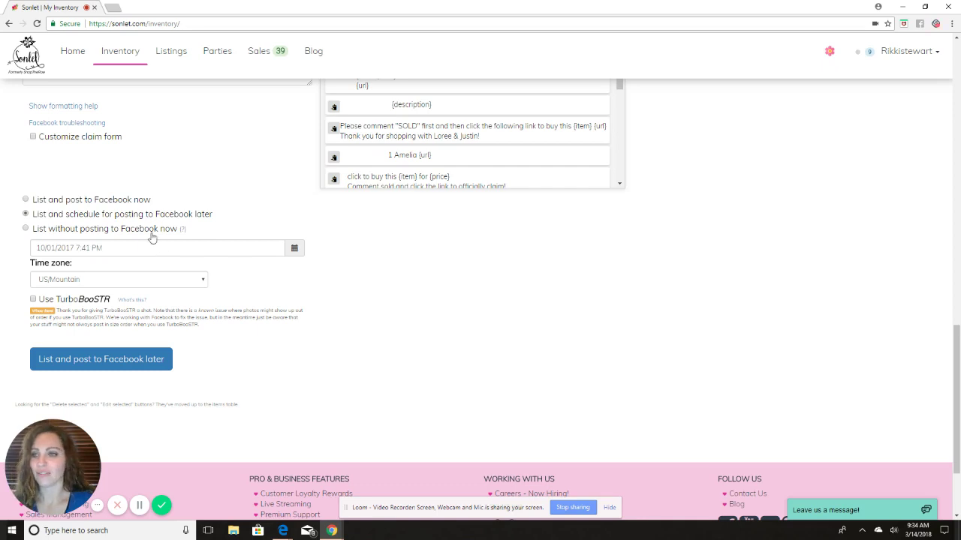
click(25, 200)
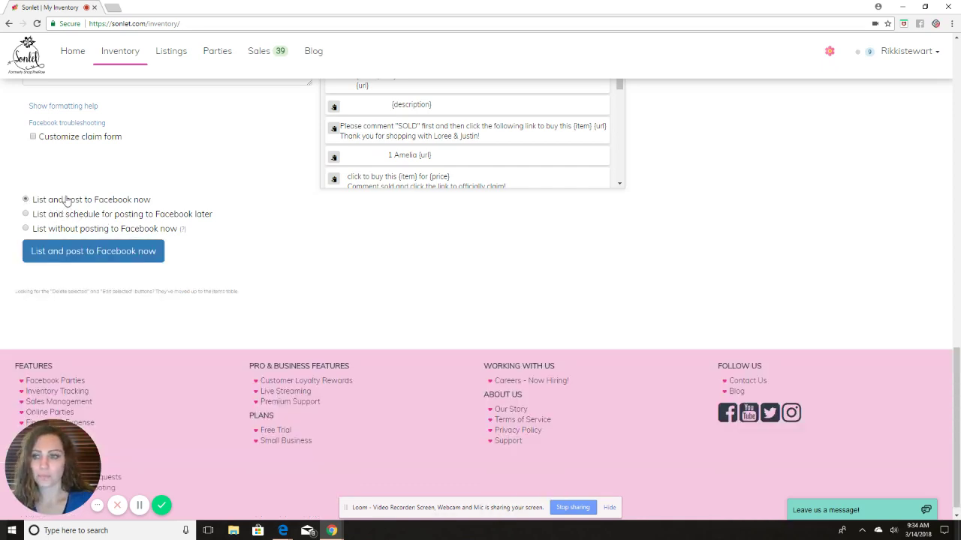
click(81, 259)
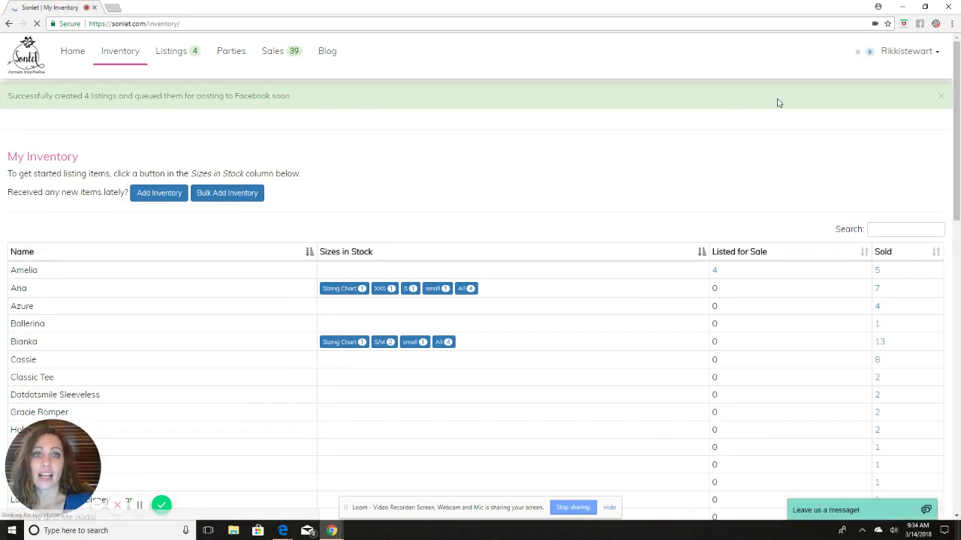
- Open the System Status page and review the Facebook posting queue and upcoming scheduled posts
click(885, 52)
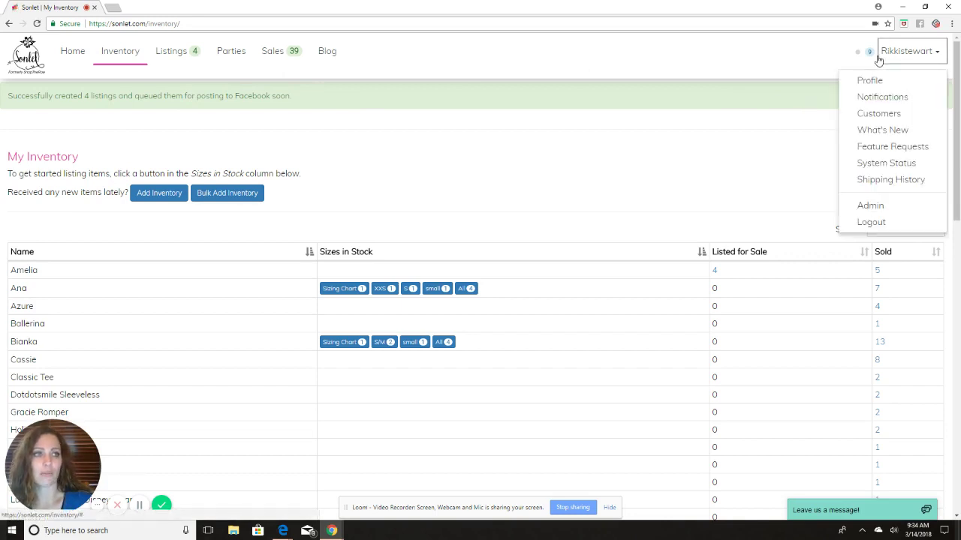
click(870, 163)
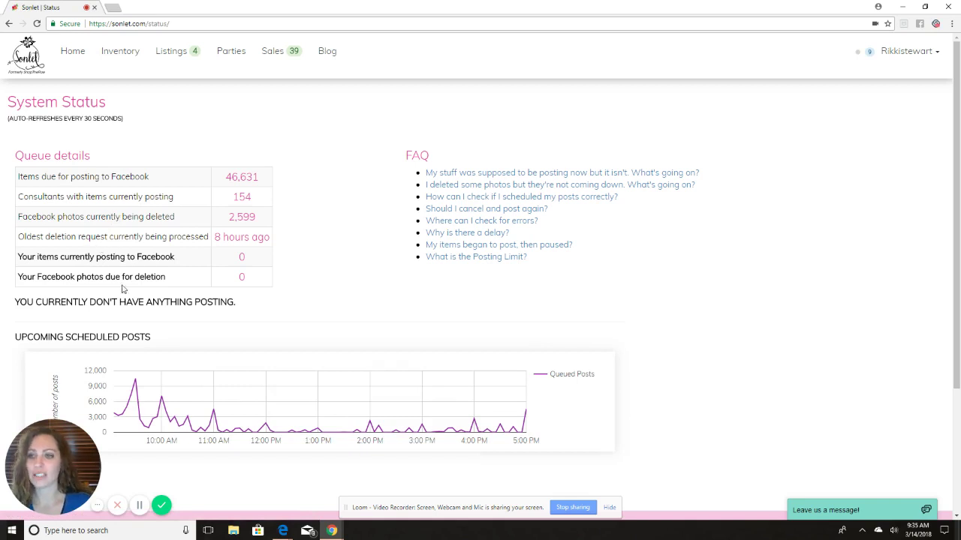
scroll(99, 427, down, 1)
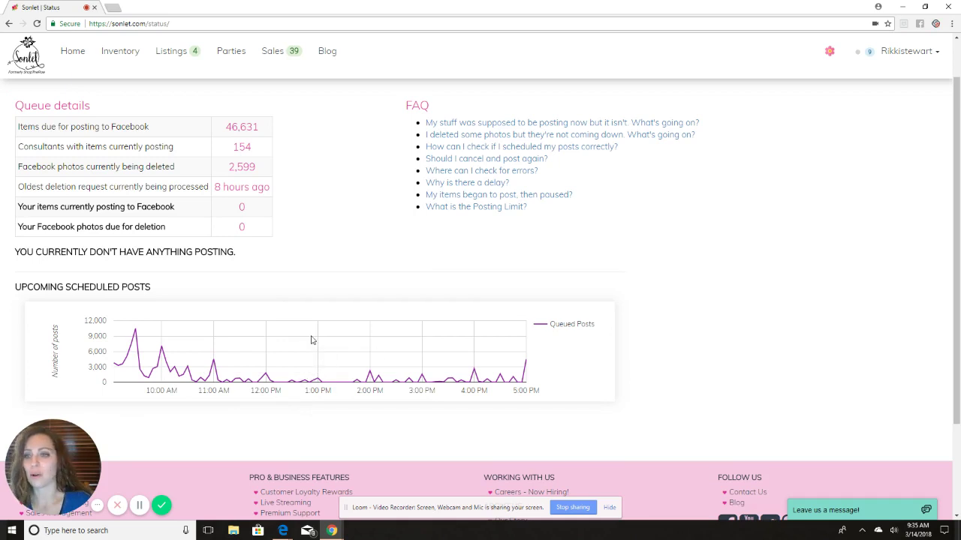
scroll(314, 330, up, 2)
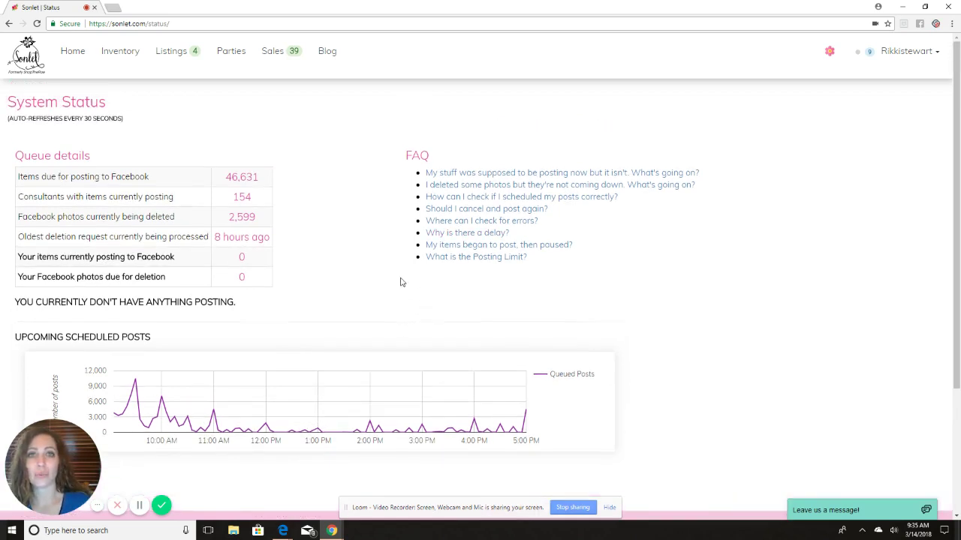